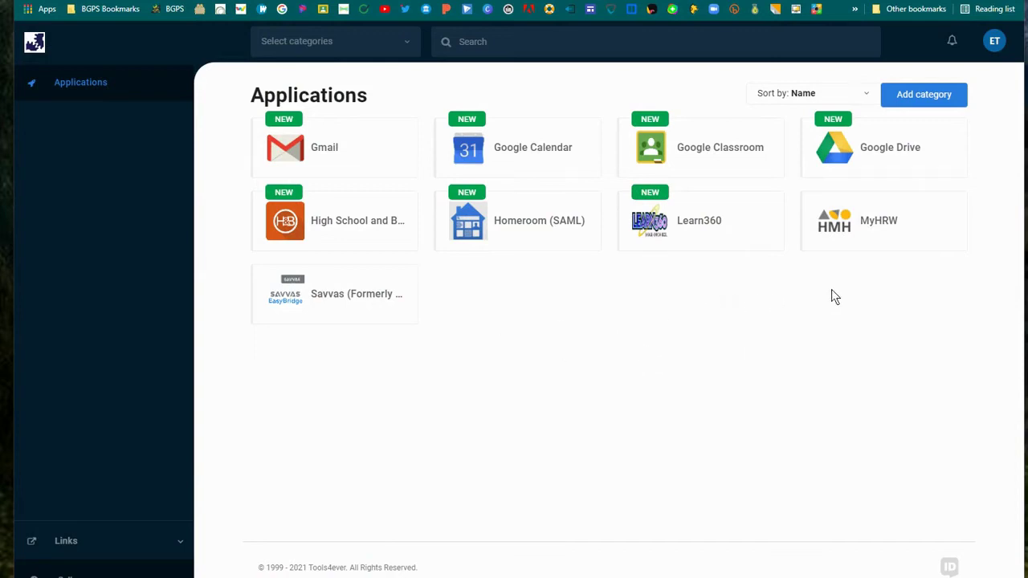
# Step: Launch the MyHRW app from the HelloID Applications page
pyautogui.click(855, 226)
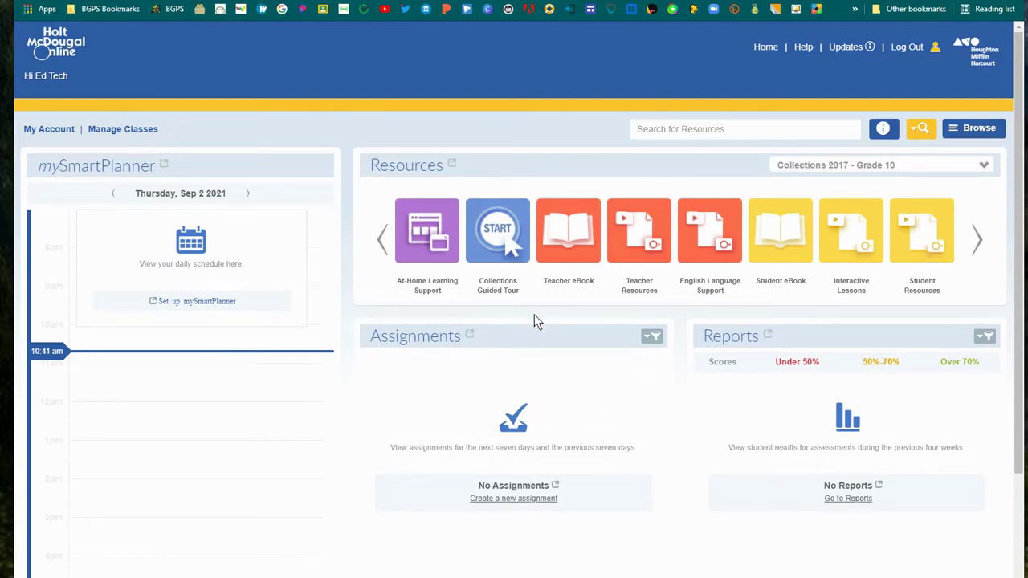
# Step: Browse to Collections 2017 Grade 10 and expand its program structure into Collections 1–6
pyautogui.click(977, 135)
pyautogui.click(882, 185)
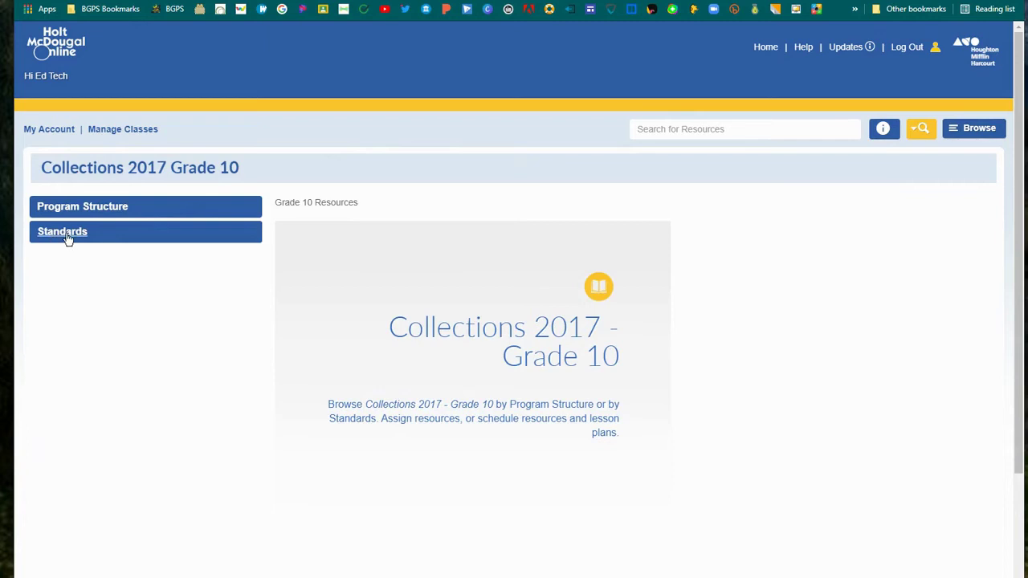
pyautogui.click(78, 208)
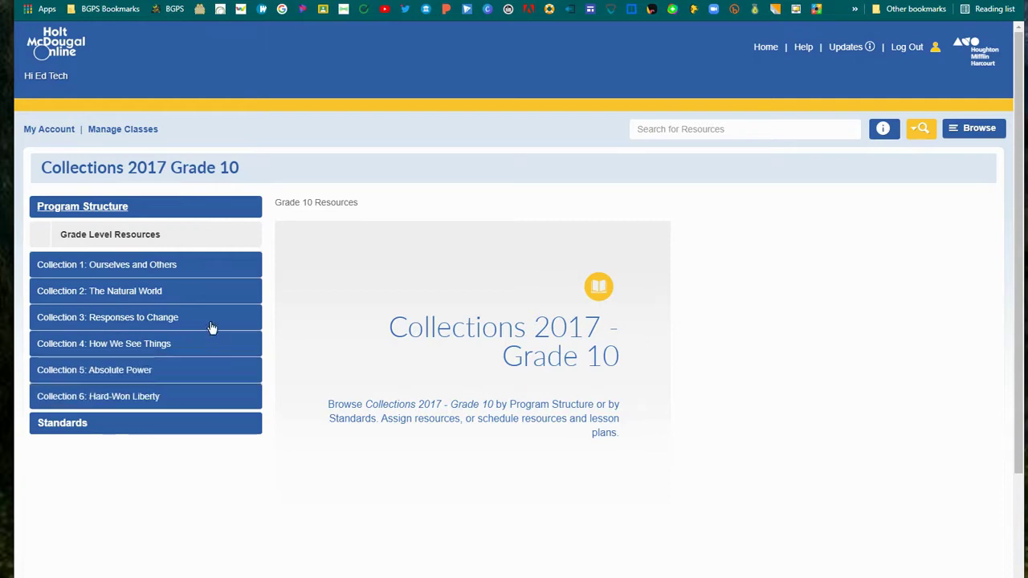
# Step: Open Collection 1, Lesson 3: Media: My So-Called Enemy and scroll through its Plan and Teach resources
pyautogui.click(163, 269)
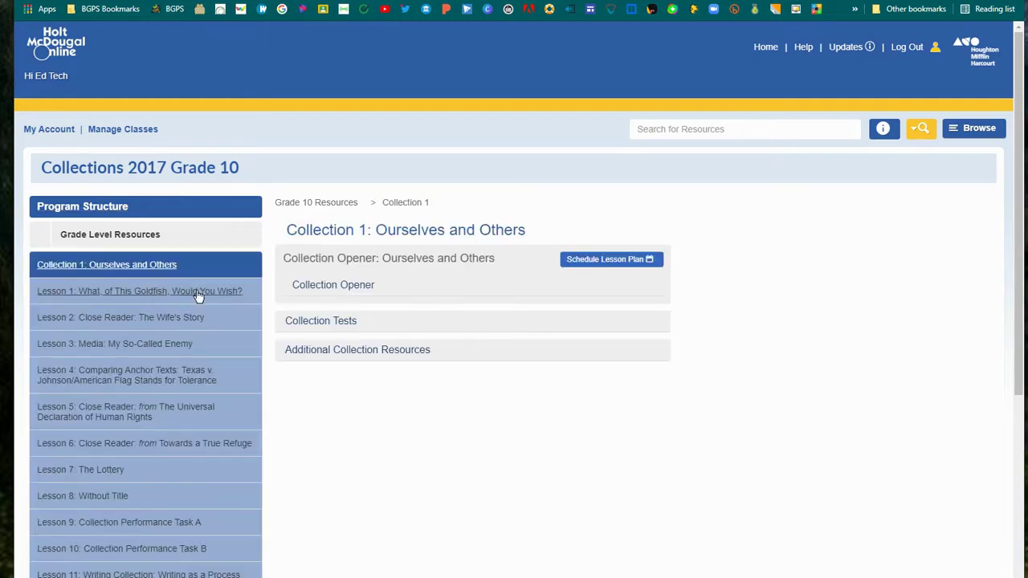
pyautogui.click(179, 346)
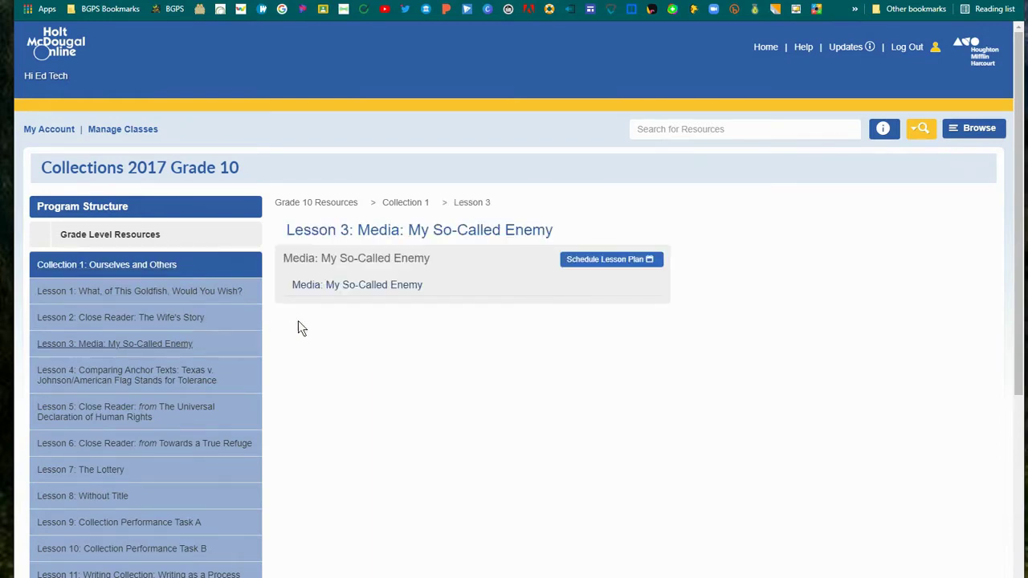
pyautogui.click(346, 290)
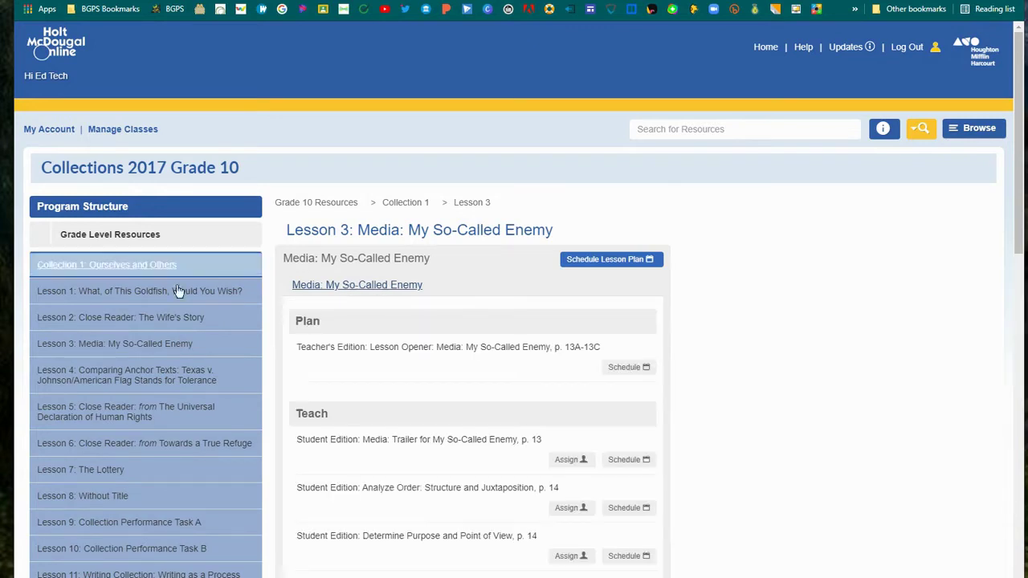
pyautogui.scroll(-1, 454, 321)
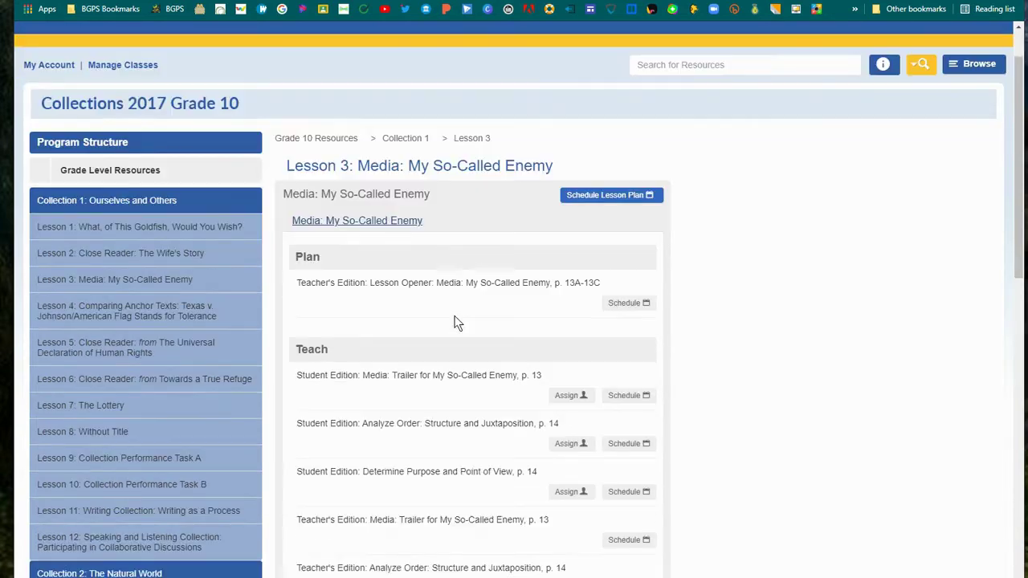
pyautogui.scroll(-1, 454, 321)
pyautogui.scroll(-1, 454, 321)
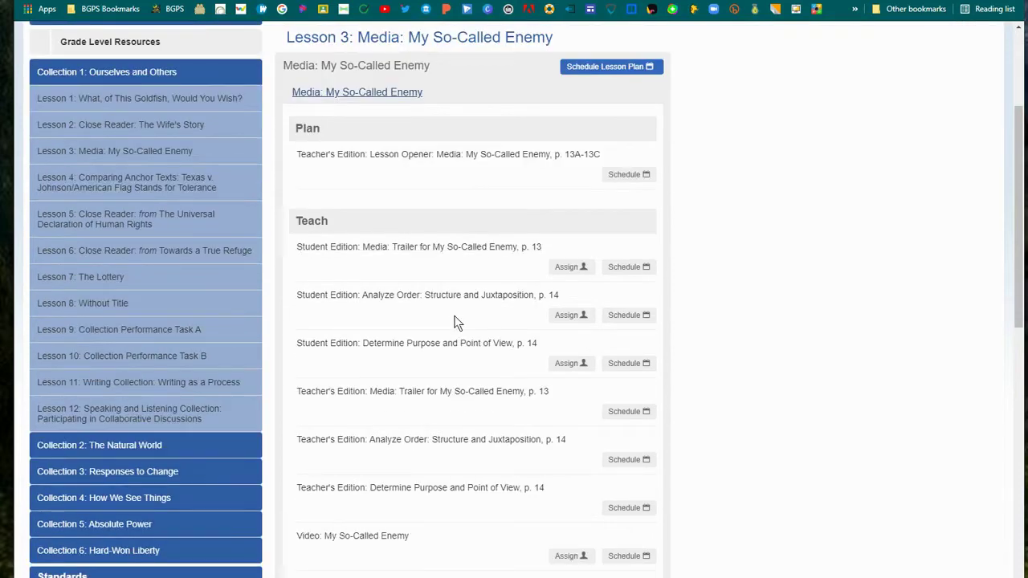
pyautogui.scroll(-2, 455, 321)
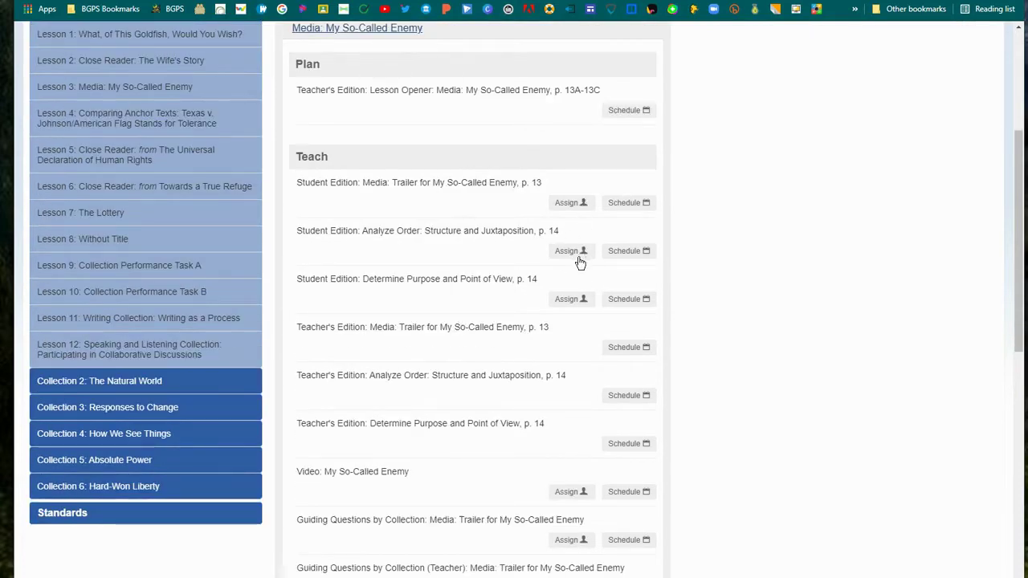
pyautogui.scroll(-1, 459, 334)
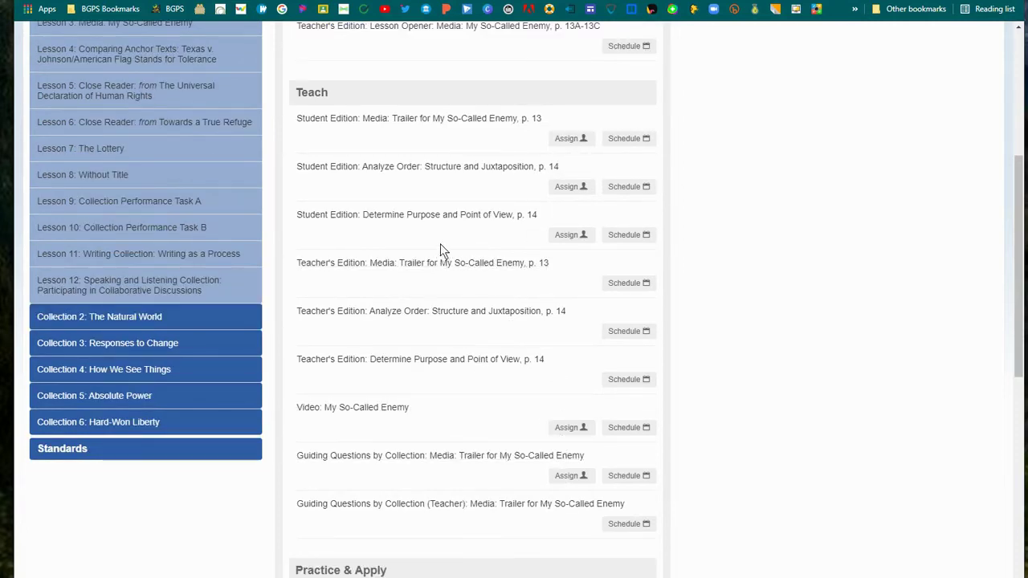
# Step: Assign 'Trailer for My So-Called Enemy' to DEMO CLASS,3 with a note about the next section
pyautogui.click(571, 140)
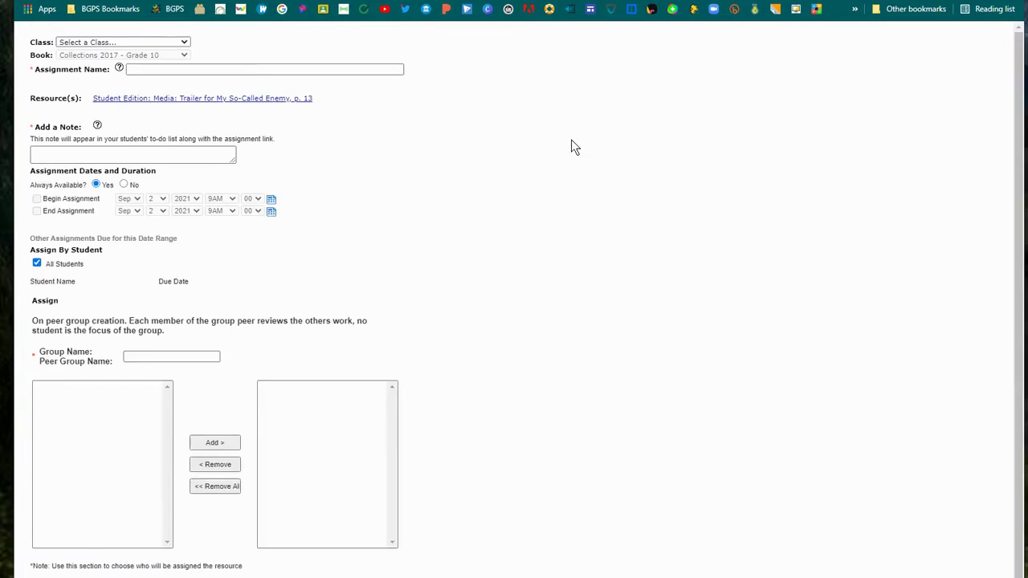
pyautogui.click(184, 41)
pyautogui.click(154, 61)
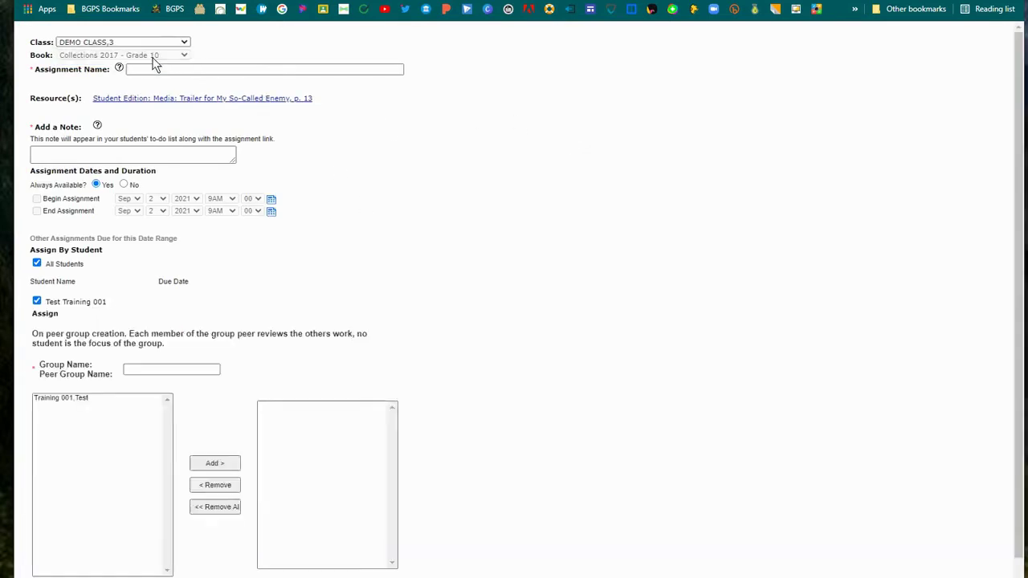
pyautogui.click(203, 154)
pyautogui.write('Watch this tra')
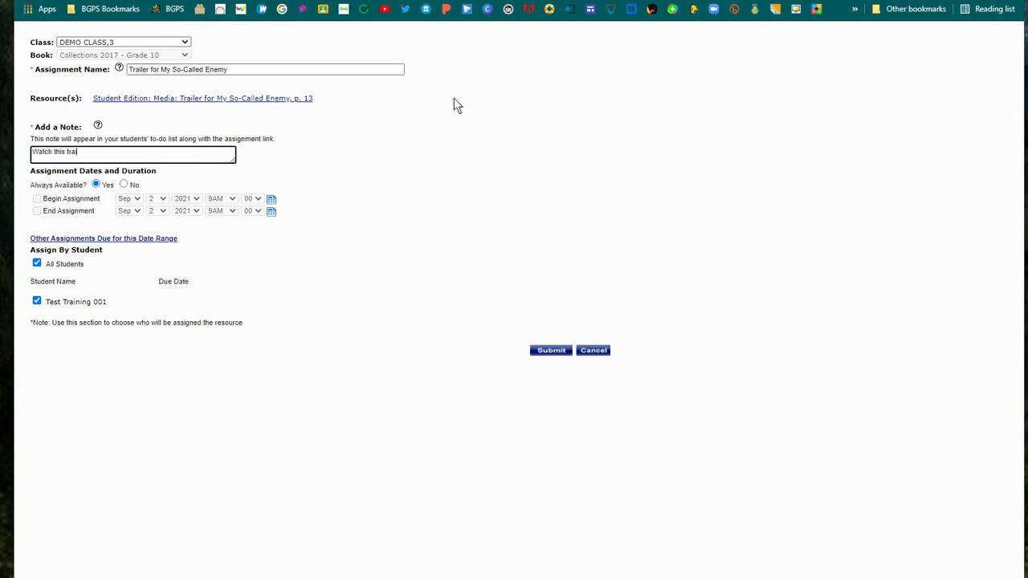
pyautogui.write('iler for our next section.')
pyautogui.click(553, 352)
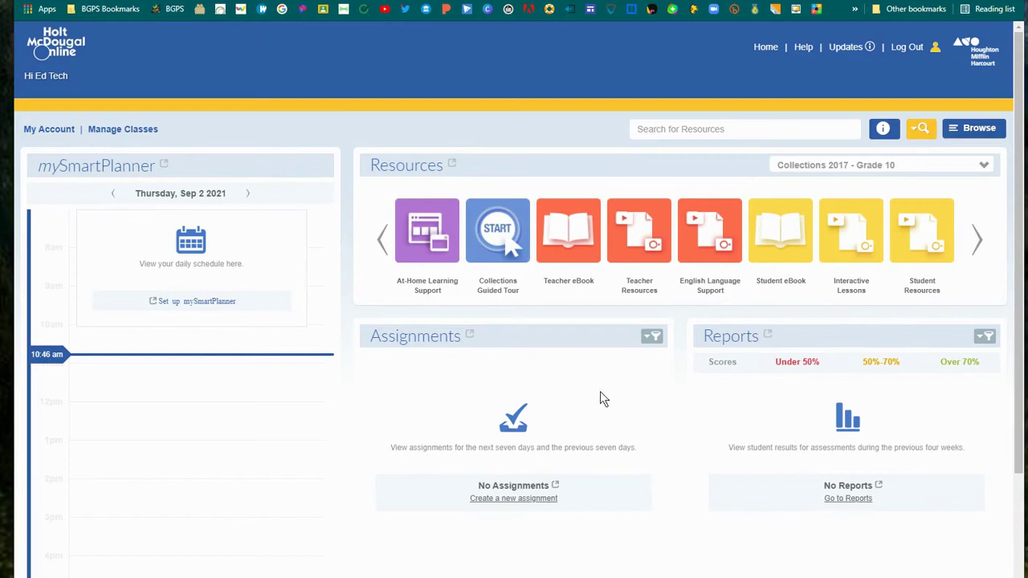
# Step: Return to Collections 2017 Grade 10, Collection 1, Lesson 3 and show its full resource list
pyautogui.click(972, 130)
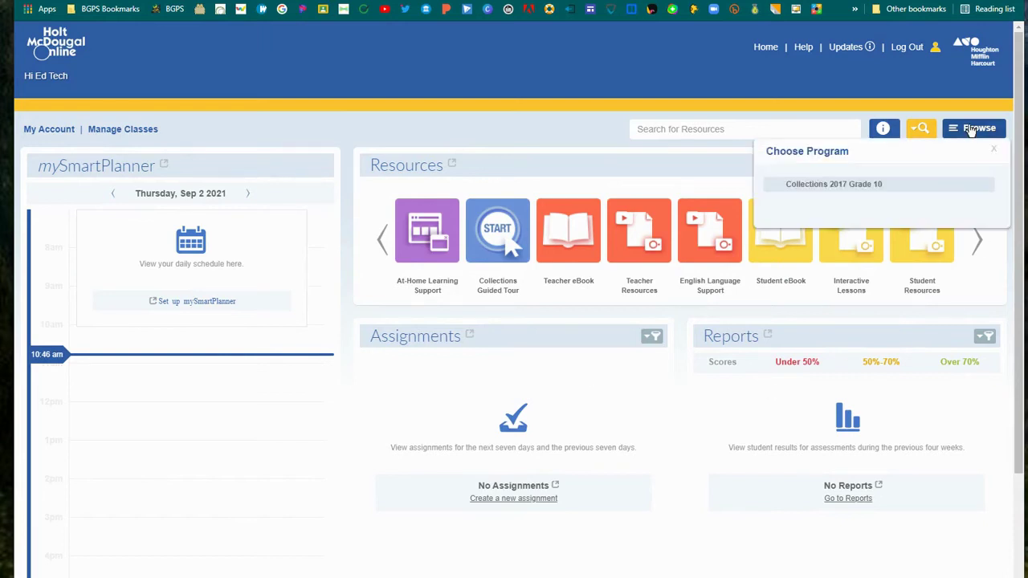
pyautogui.click(851, 190)
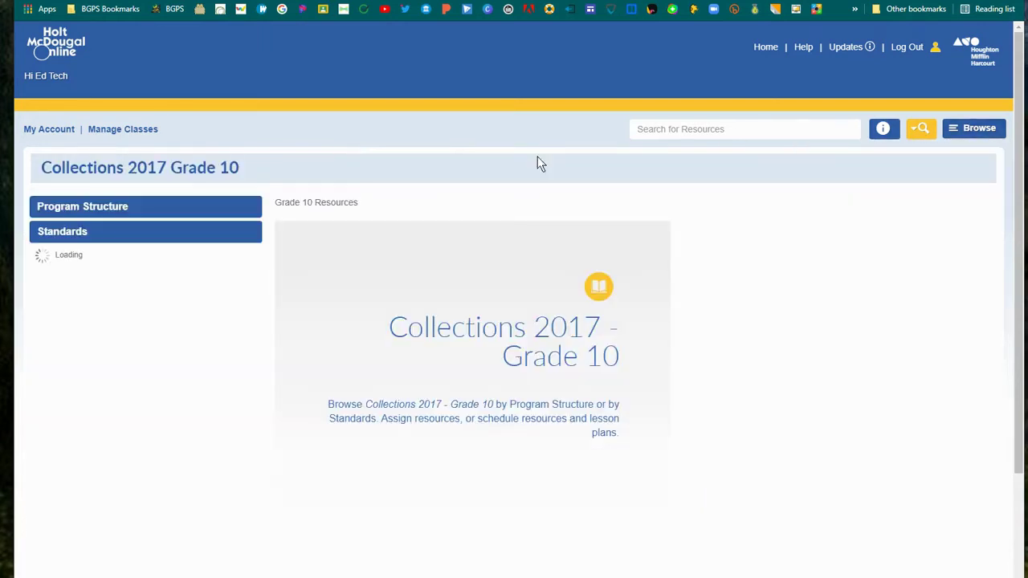
pyautogui.click(108, 208)
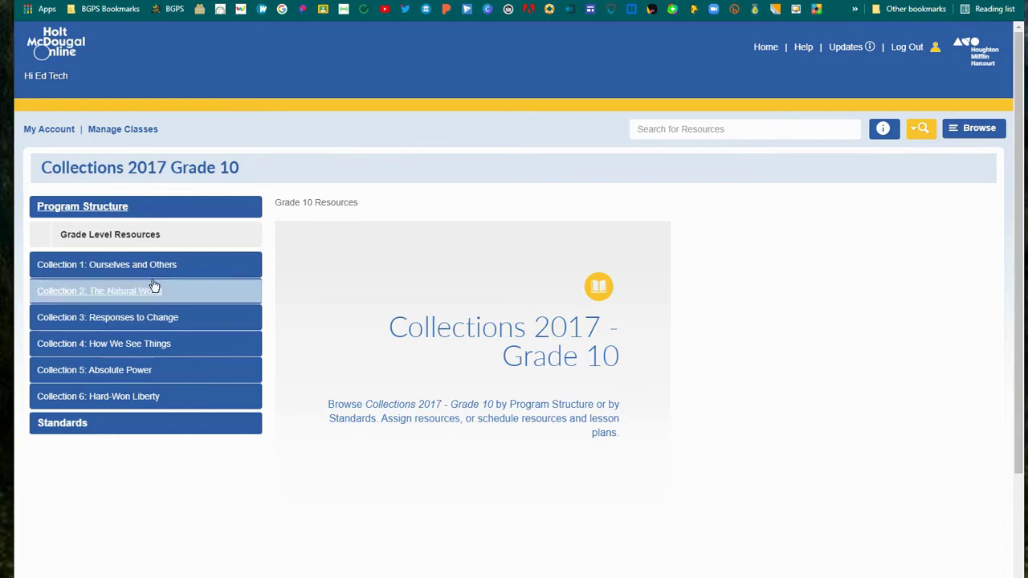
pyautogui.click(115, 267)
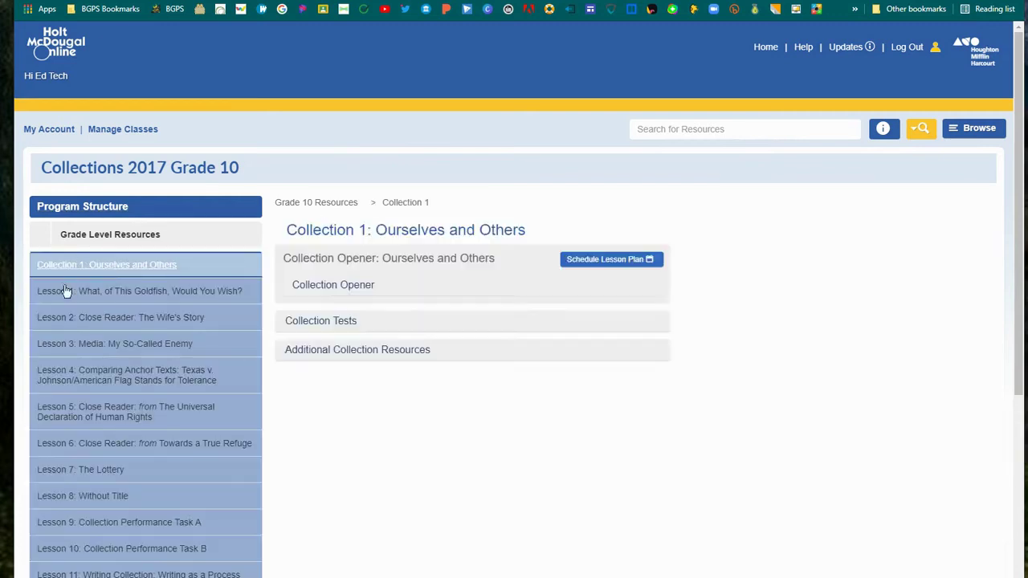
pyautogui.click(137, 345)
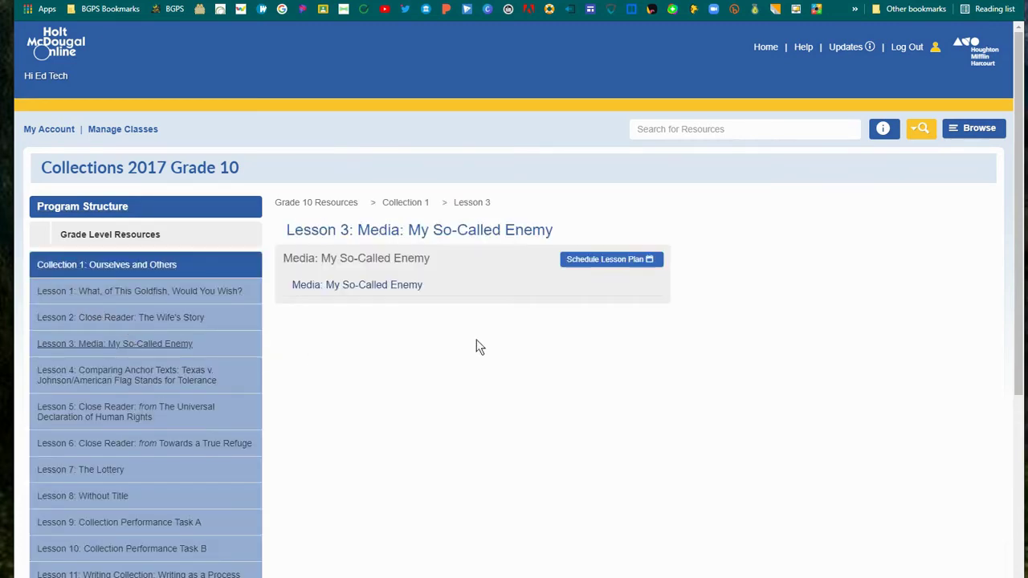
pyautogui.click(383, 287)
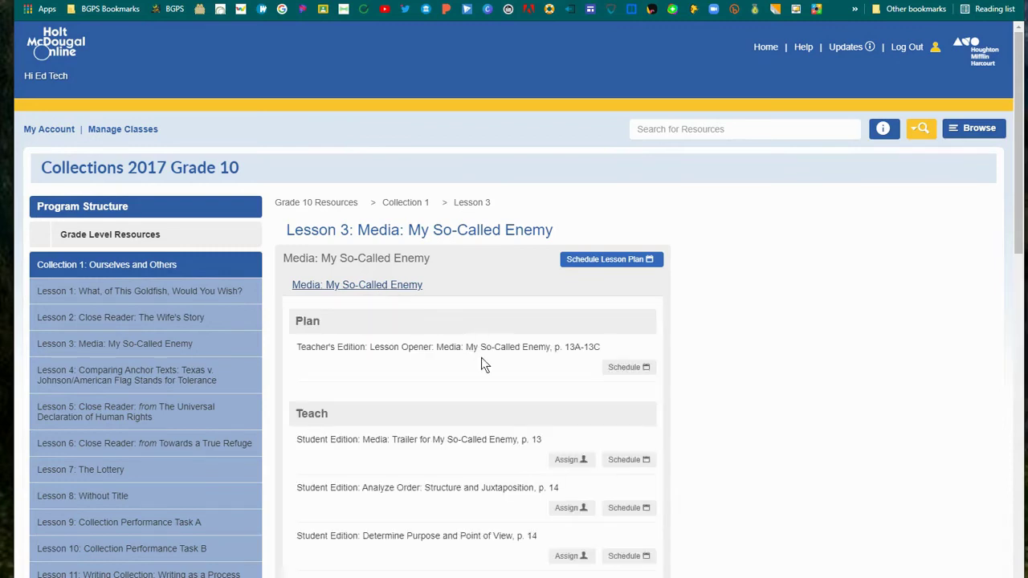
# Step: Scroll to Assess & Reteach and start assigning the Online Assessment: Selection Test
pyautogui.scroll(-1, 481, 358)
pyautogui.scroll(-1, 482, 362)
pyautogui.scroll(-1, 482, 364)
pyautogui.scroll(-1, 482, 363)
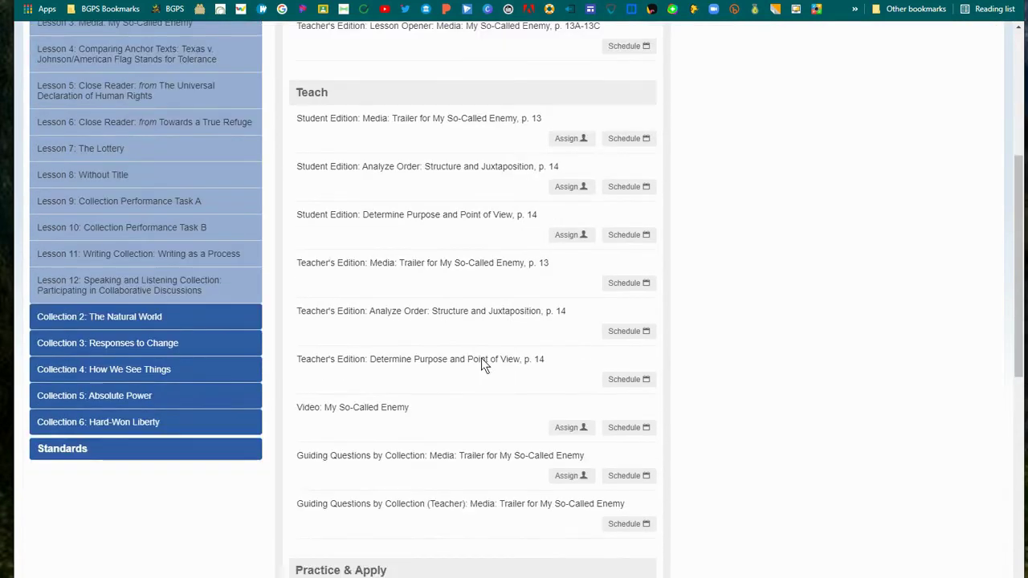
pyautogui.scroll(-1, 482, 364)
pyautogui.scroll(-1, 482, 364)
pyautogui.scroll(-1, 483, 364)
pyautogui.scroll(-1, 482, 363)
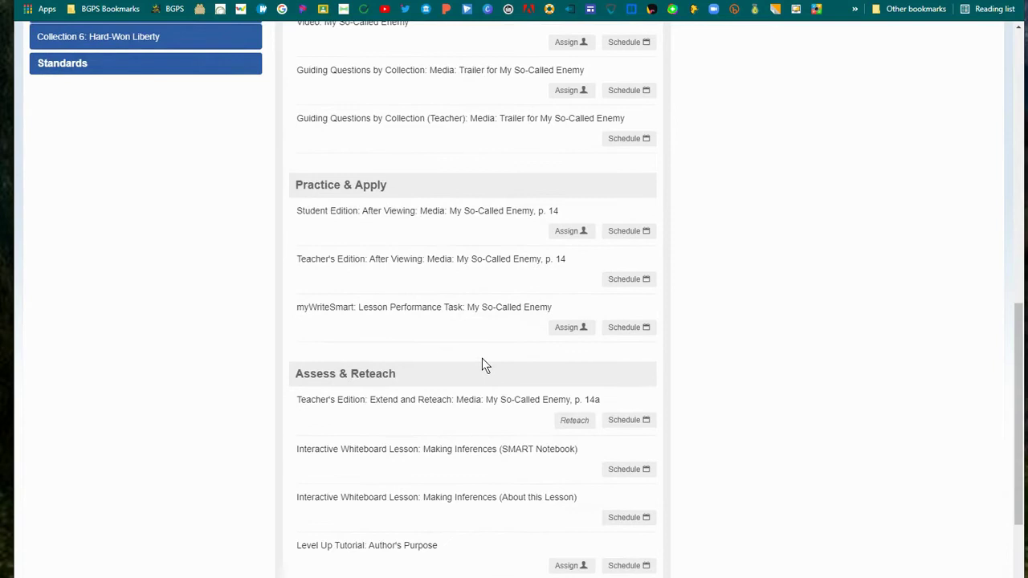
pyautogui.scroll(-1, 482, 362)
pyautogui.scroll(-1, 482, 362)
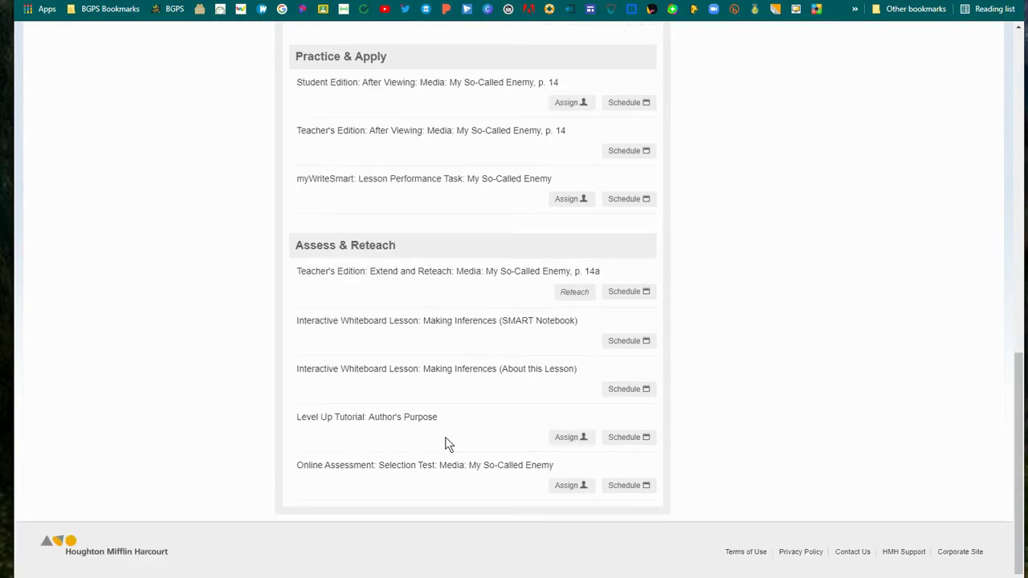
pyautogui.click(579, 485)
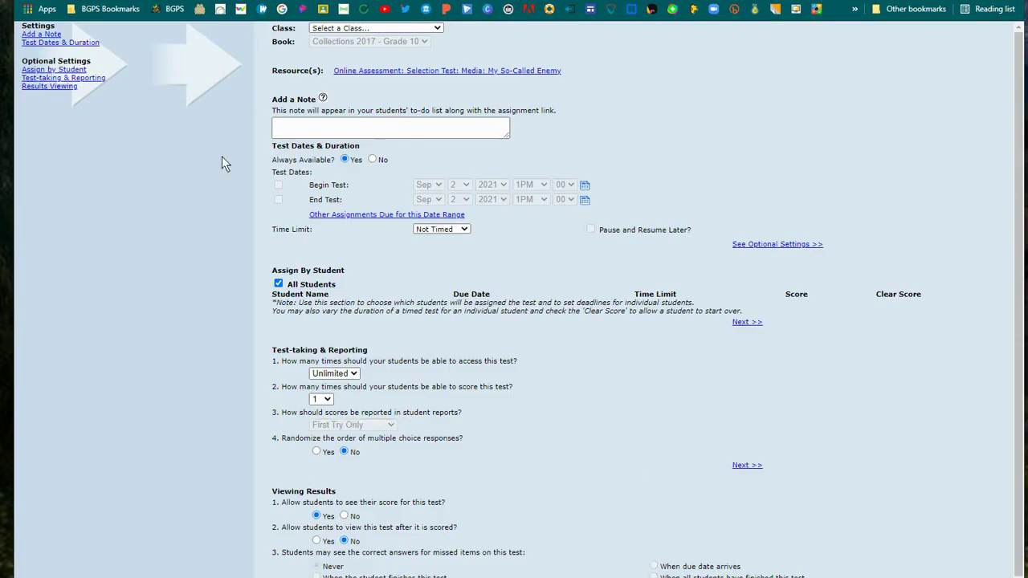
# Step: Target DEMO CLASS,3 and add a note to take the assessment after the reading
pyautogui.click(418, 28)
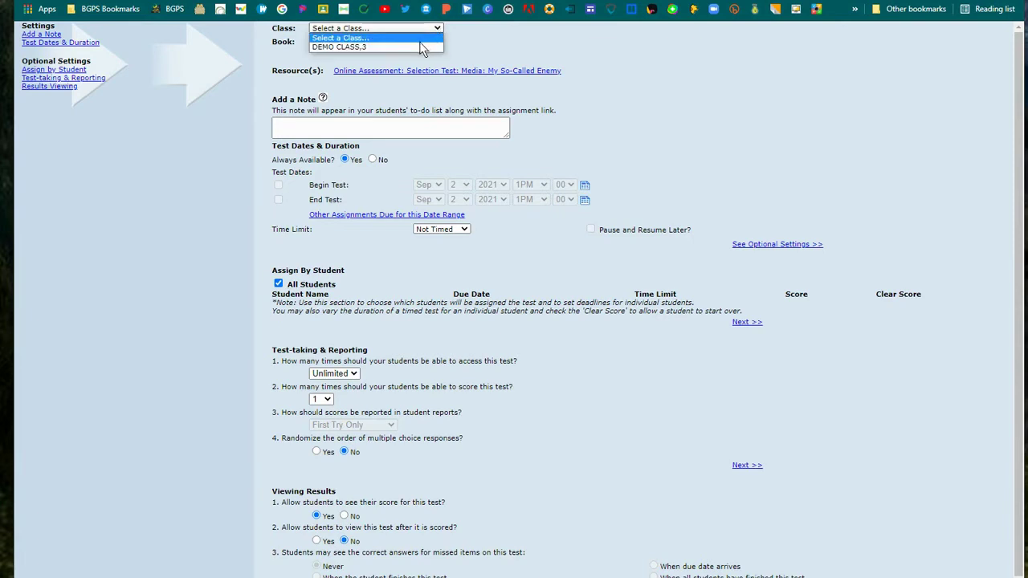
pyautogui.click(419, 42)
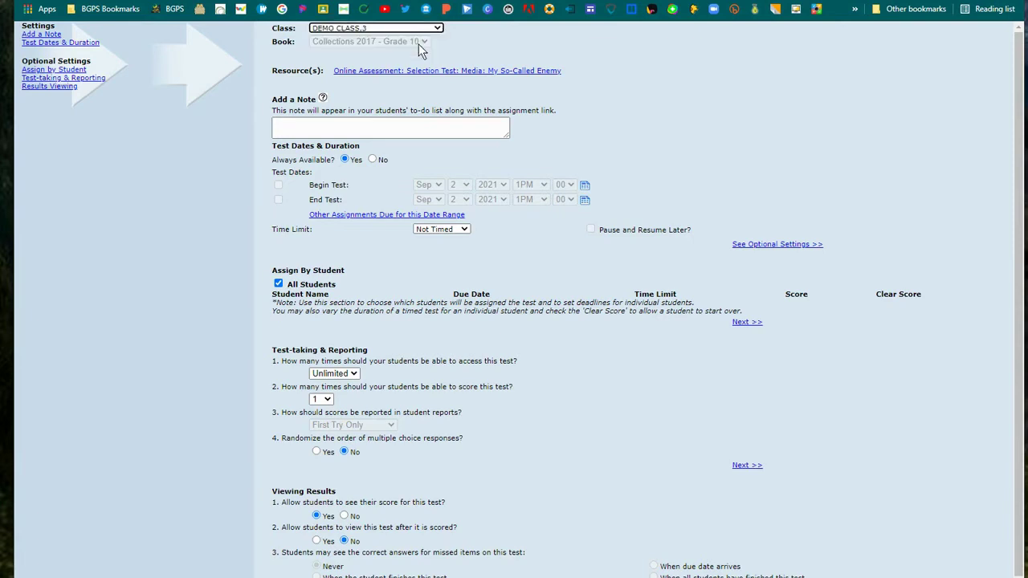
pyautogui.click(357, 130)
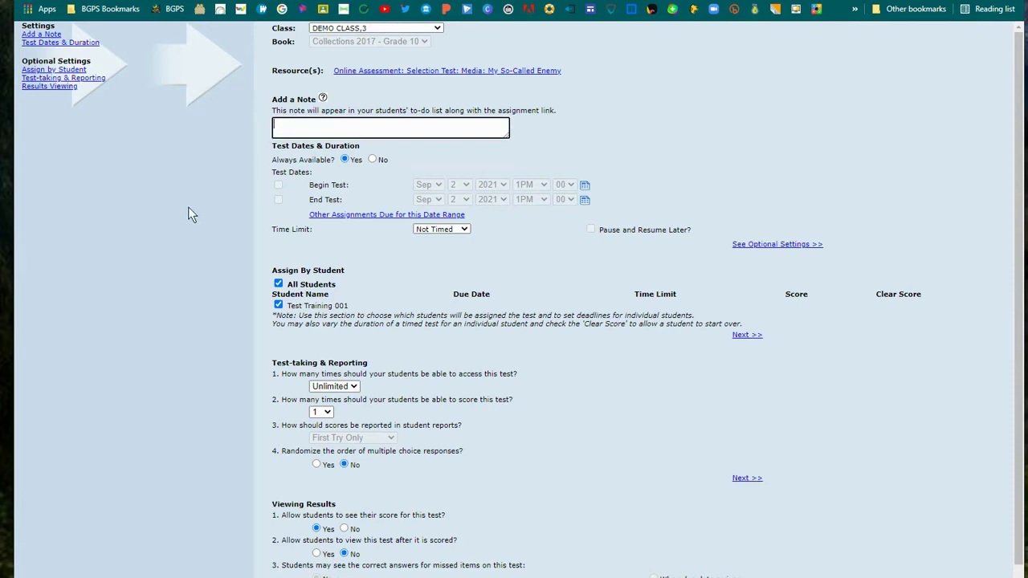
pyautogui.write('Take thi')
pyautogui.write('s assessment after the reading.')
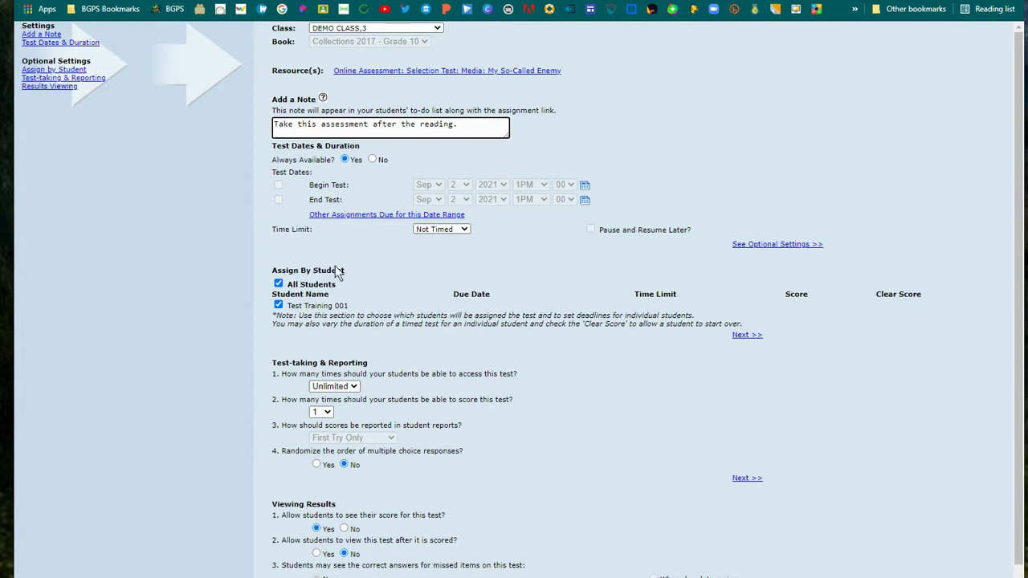
# Step: Make the test available only from September 27 to September 30, 2021
pyautogui.click(372, 159)
pyautogui.click(468, 186)
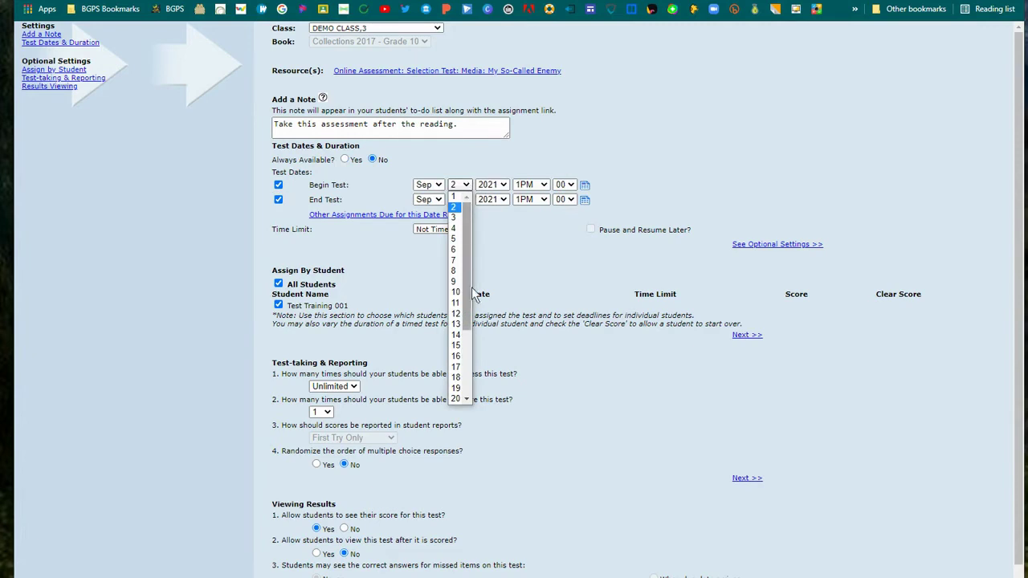
pyautogui.scroll(-3, 467, 320)
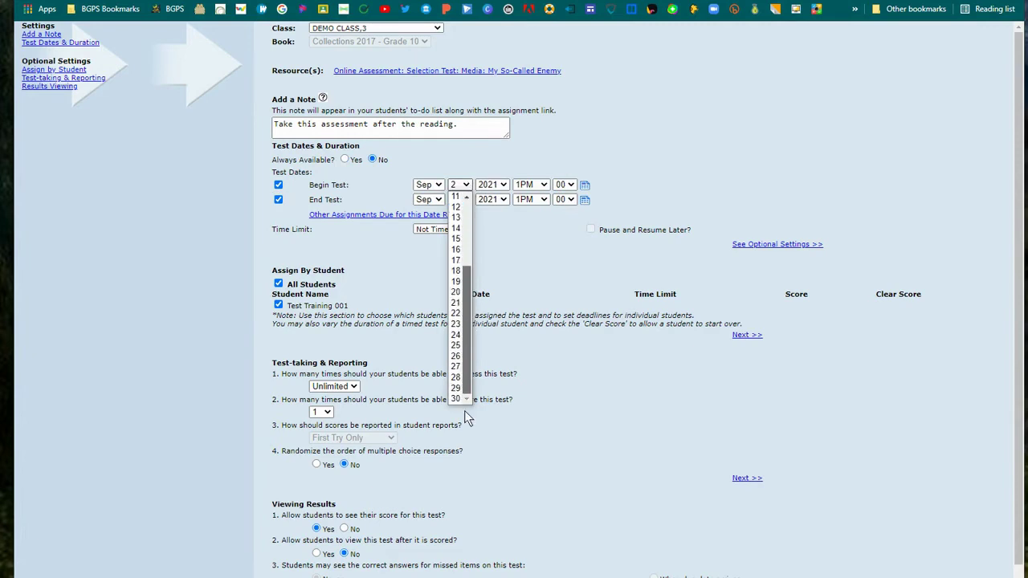
pyautogui.click(456, 367)
pyautogui.click(460, 200)
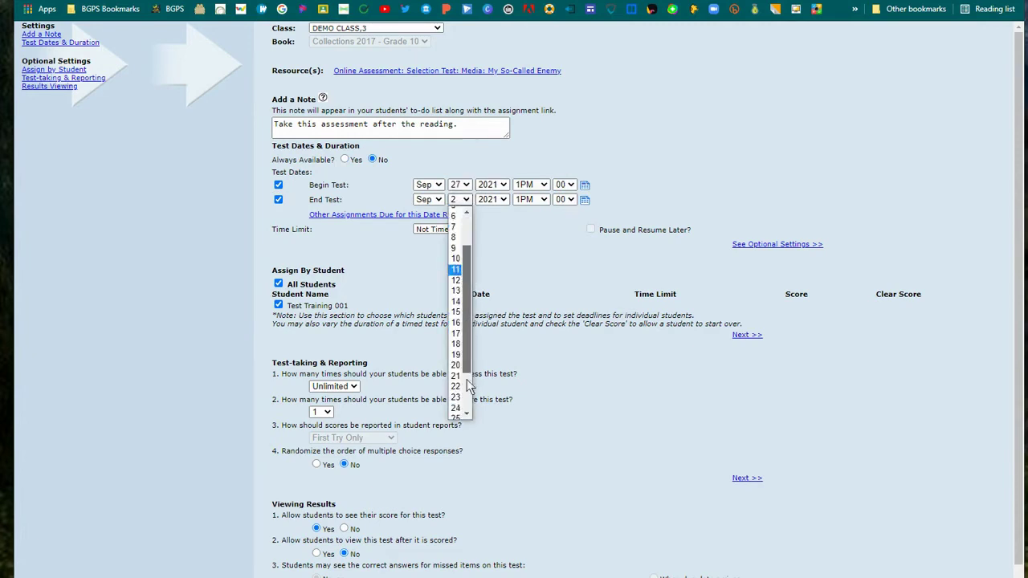
pyautogui.scroll(-3, 457, 386)
pyautogui.click(457, 414)
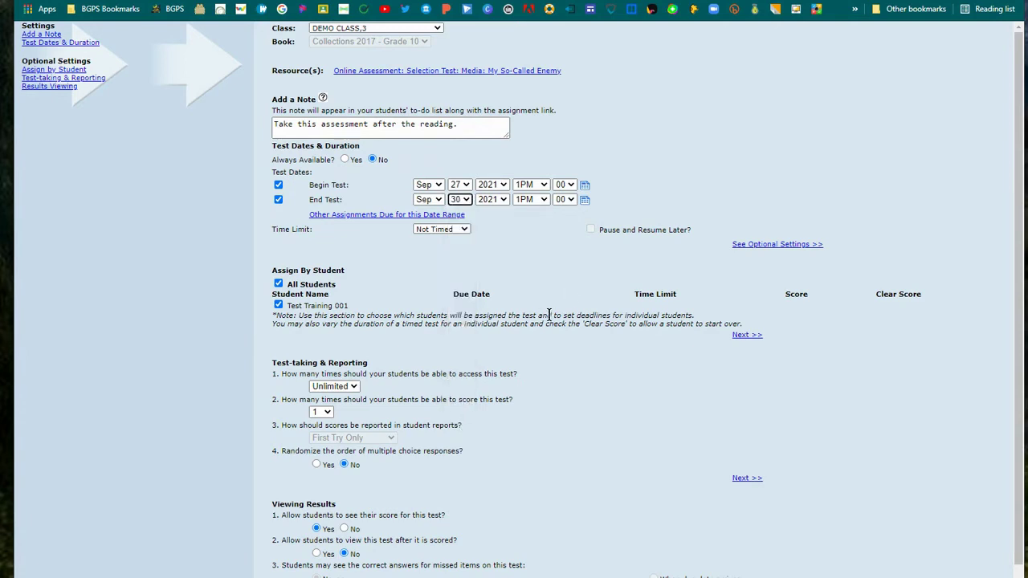
pyautogui.scroll(-1, 549, 314)
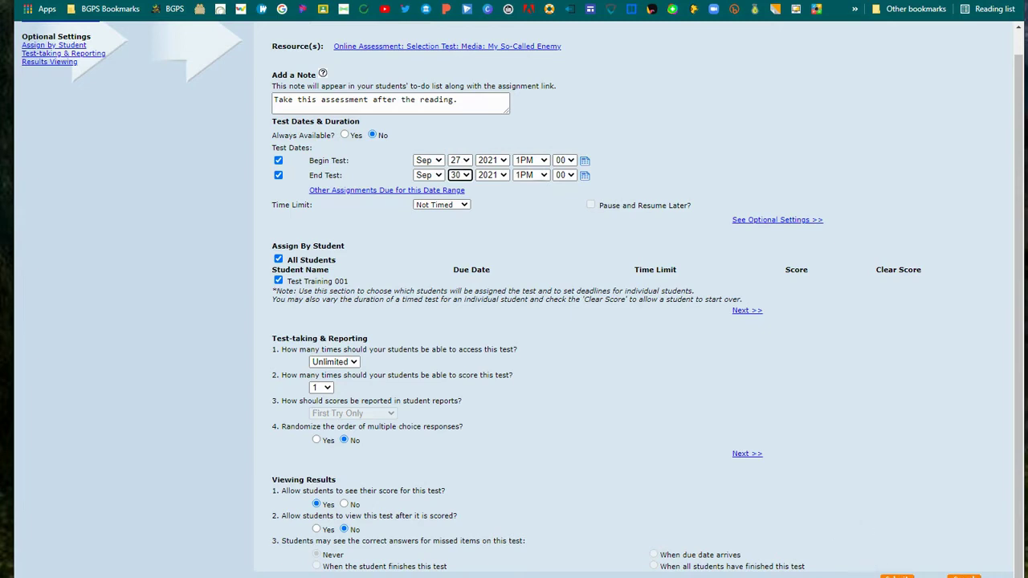
# Step: Submit the selection test assignment due 9/30/2021 and go back to the dashboard
pyautogui.click(900, 576)
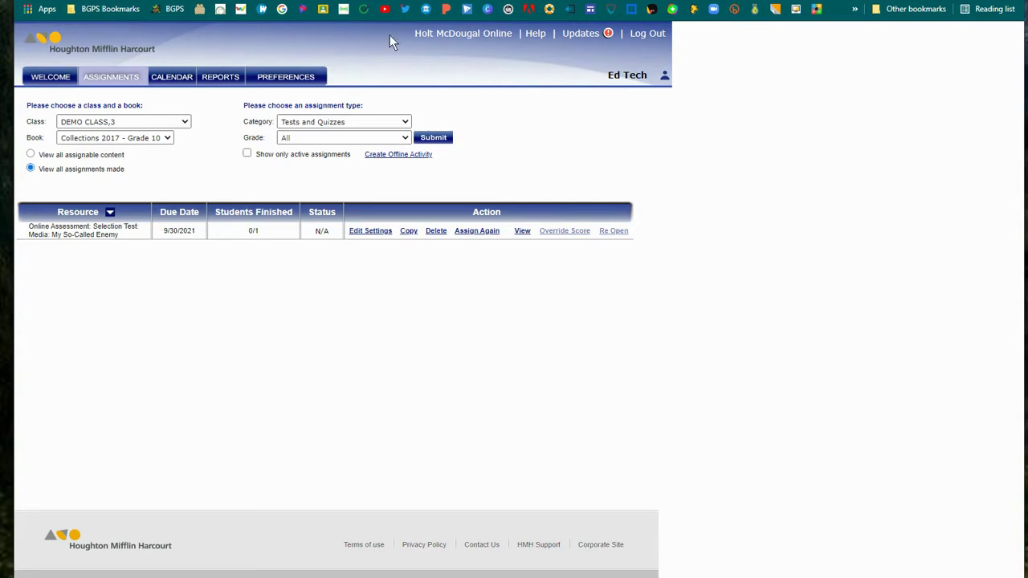
pyautogui.click(426, 33)
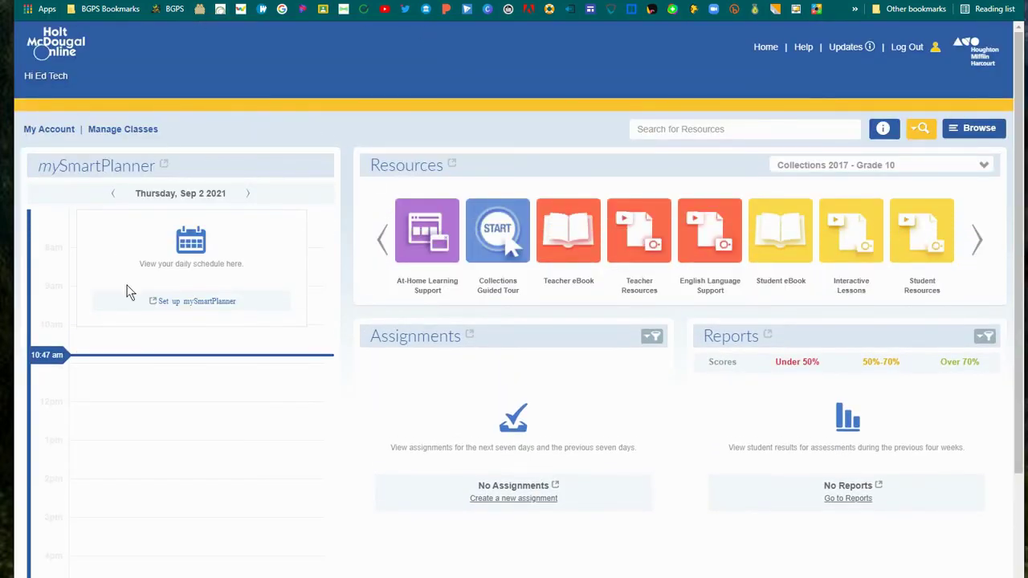
# Step: Show the class's assigned Assignable Activities on the Assignments page
pyautogui.click(425, 340)
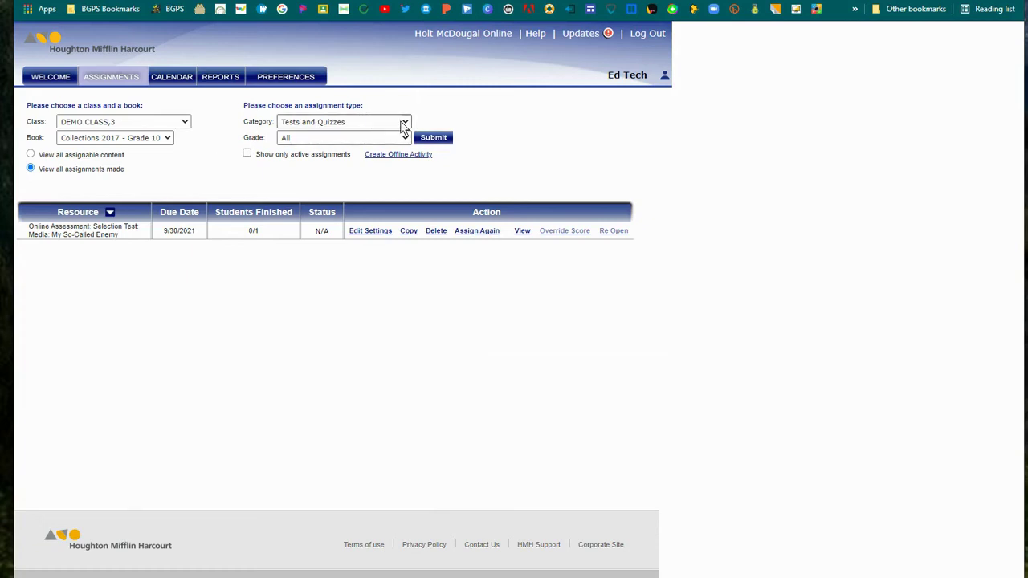
pyautogui.click(404, 123)
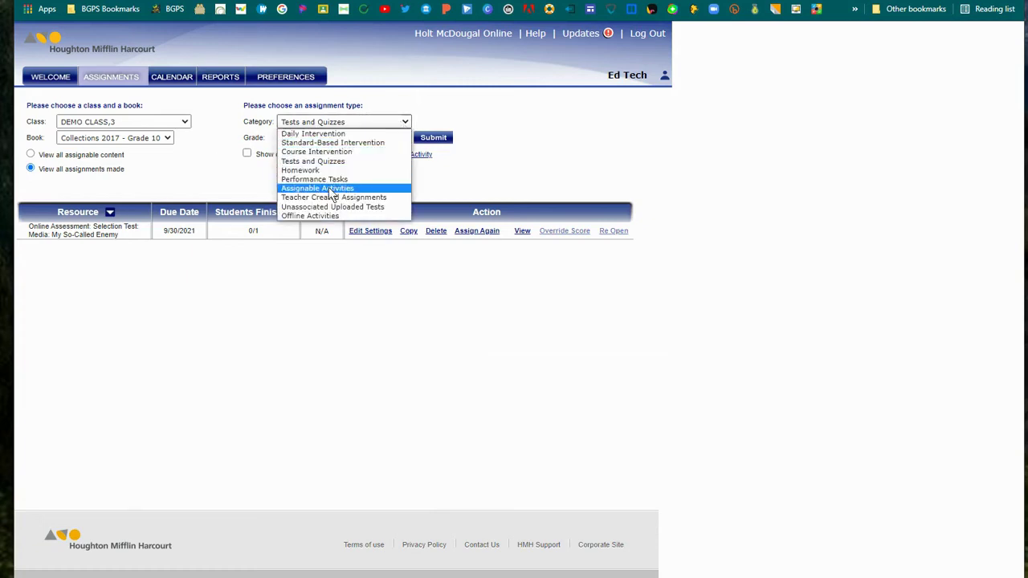
pyautogui.click(328, 188)
pyautogui.click(425, 139)
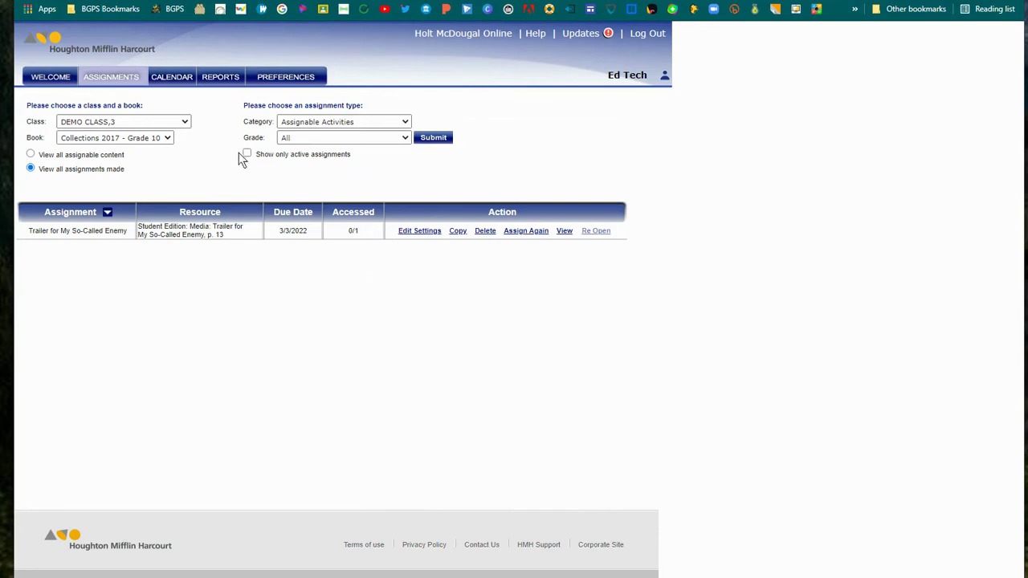
# Step: Switch the category to Performance Tasks and choose to view all assignable content
pyautogui.click(351, 123)
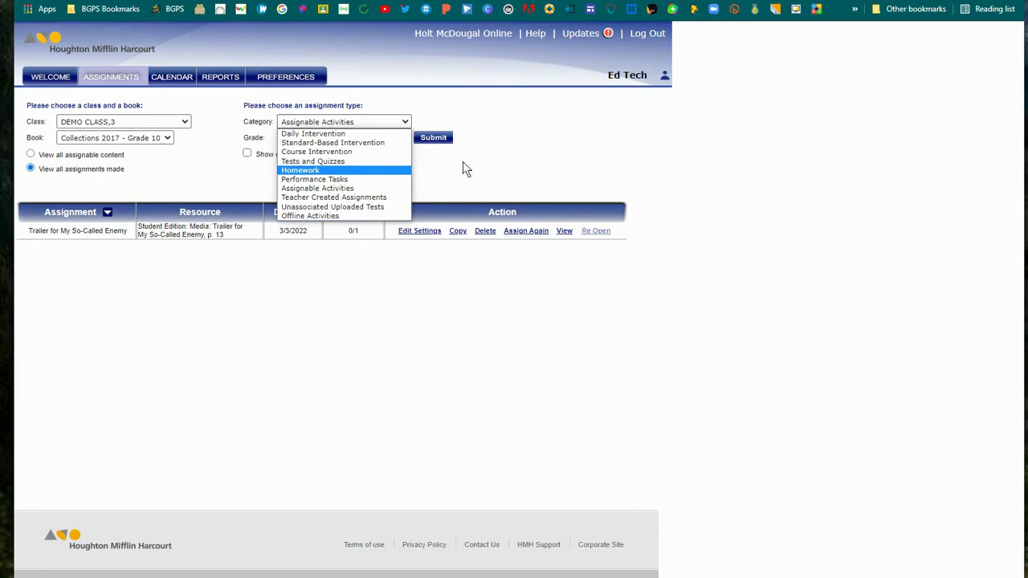
pyautogui.click(350, 180)
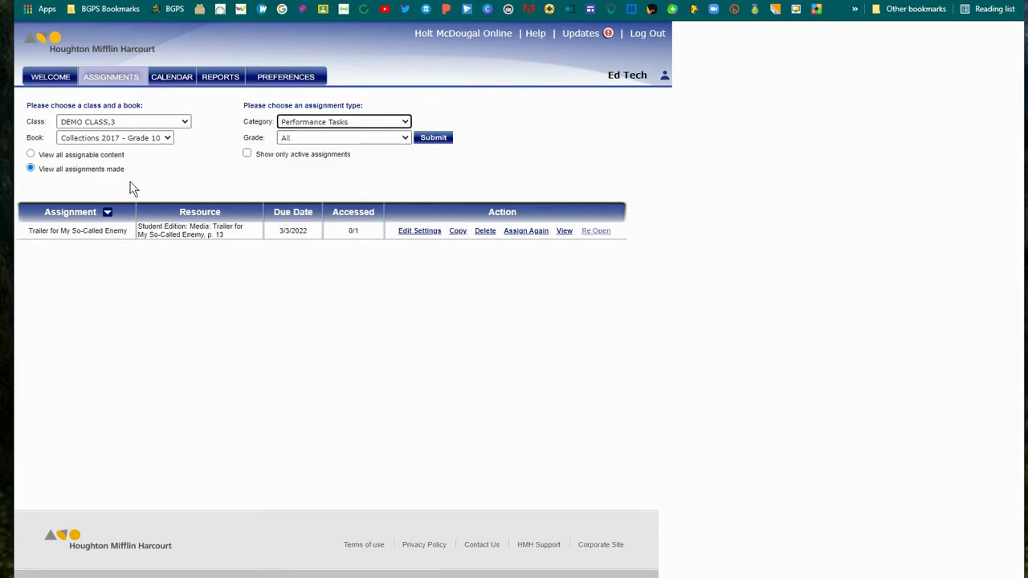
pyautogui.click(30, 153)
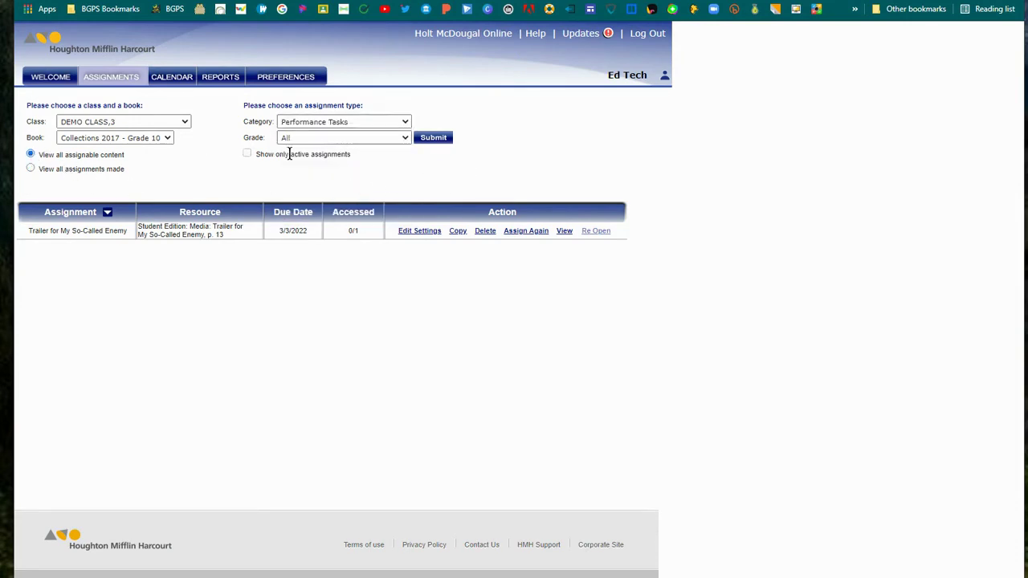
# Step: List assignable Performance Tasks and pick myWriteSmart: Lesson Performance Task: My So-Called Enemy
pyautogui.click(432, 138)
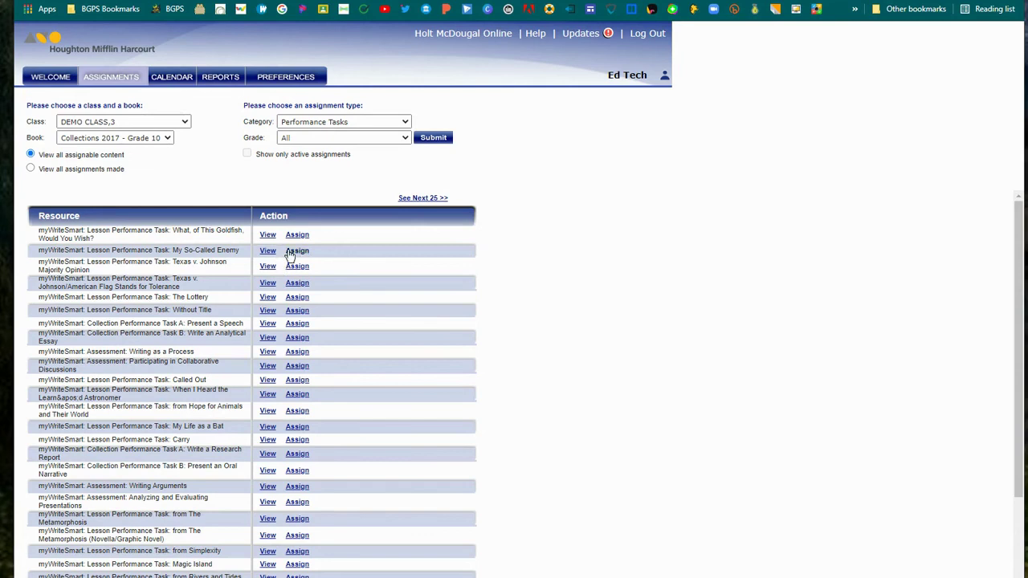
pyautogui.click(293, 251)
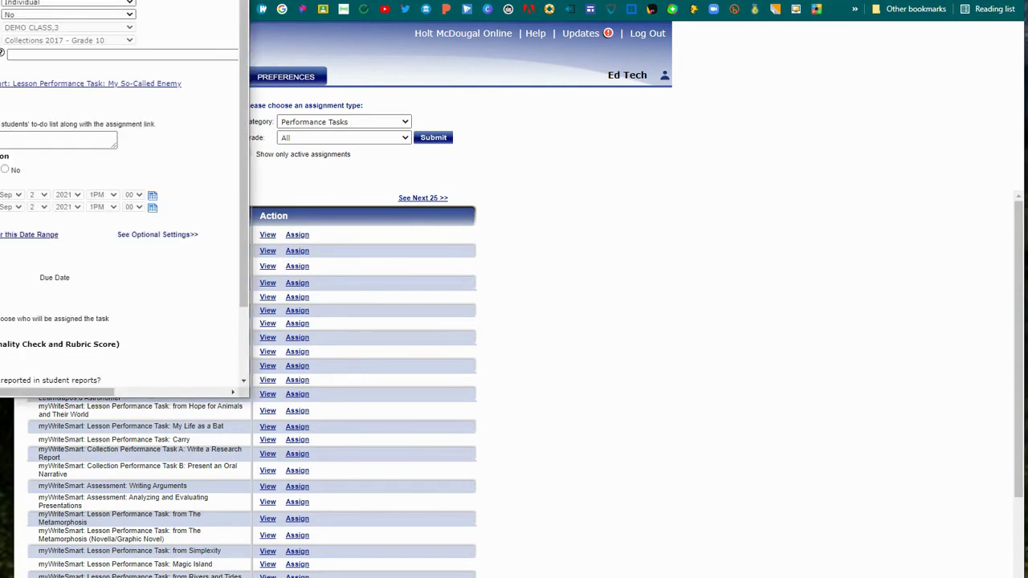
# Step: Name it 'My So-Called Enemy Write Smart', add a complete-after-the-reading note, and submit
pyautogui.moveTo(109, 4); pyautogui.dragTo(497, 26)
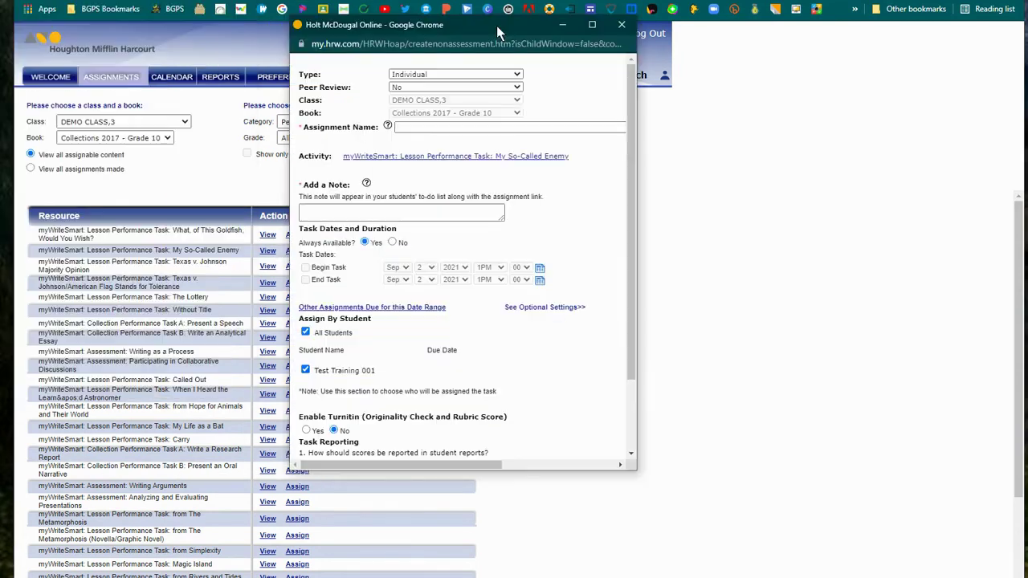
pyautogui.click(462, 131)
pyautogui.write('My So-Called Enemy')
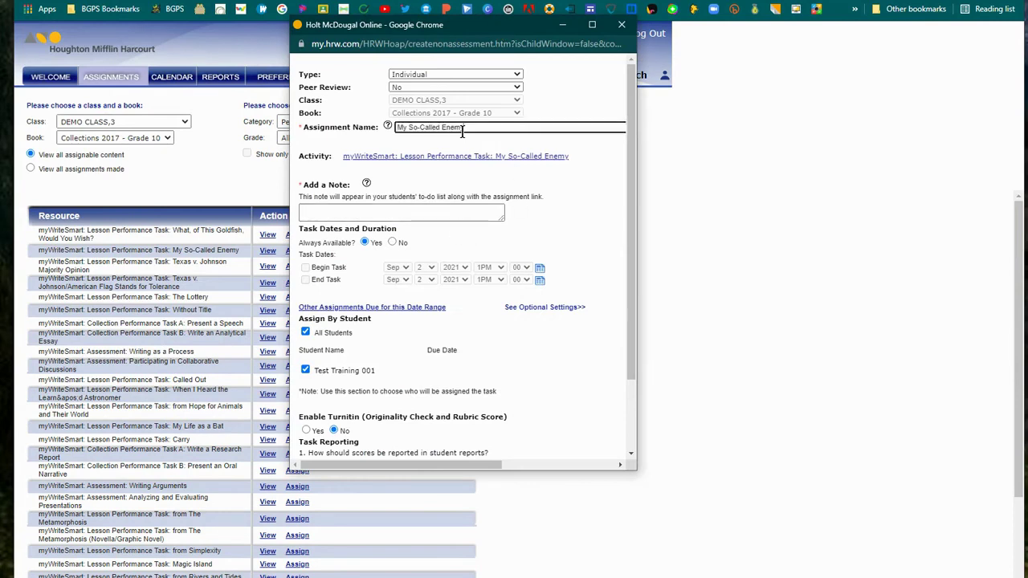
pyautogui.write('Write')
pyautogui.write(' Smart')
pyautogui.click(434, 210)
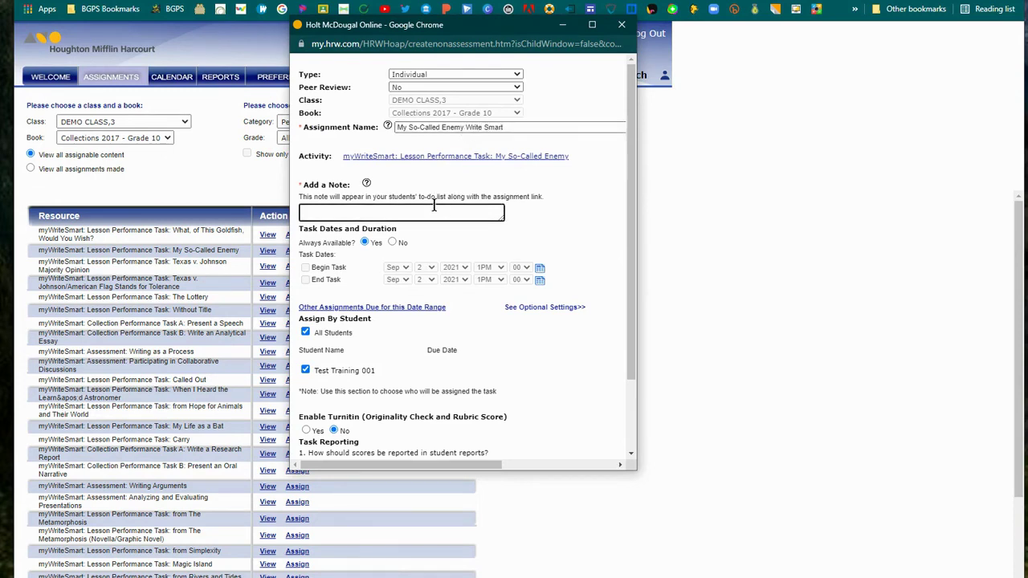
pyautogui.write('Comp')
pyautogui.write('lete this perf')
pyautogui.write('orma')
pyautogui.write('k after ')
pyautogui.write('the reading.')
pyautogui.scroll(-1, 416, 390)
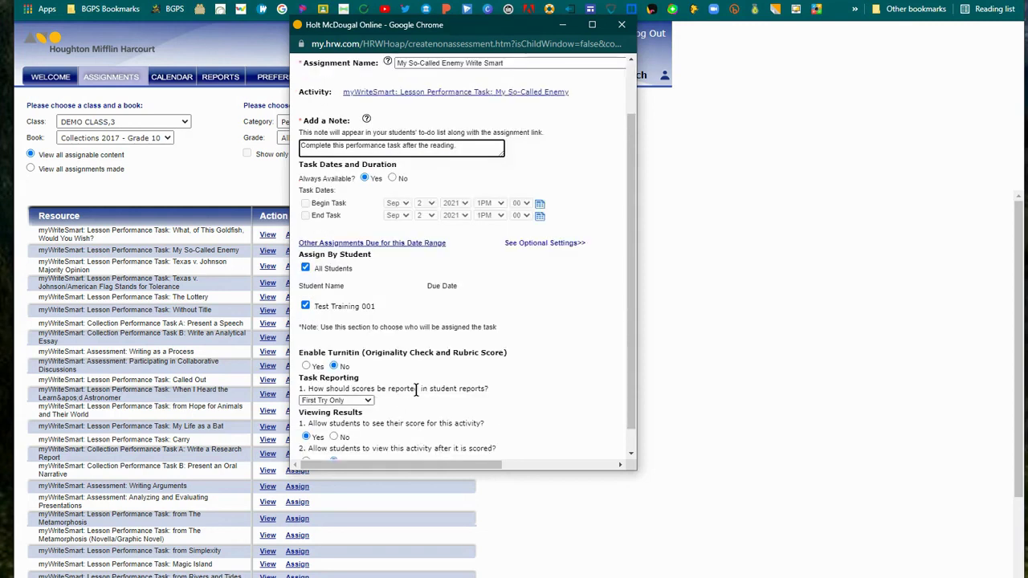
pyautogui.scroll(-1, 416, 391)
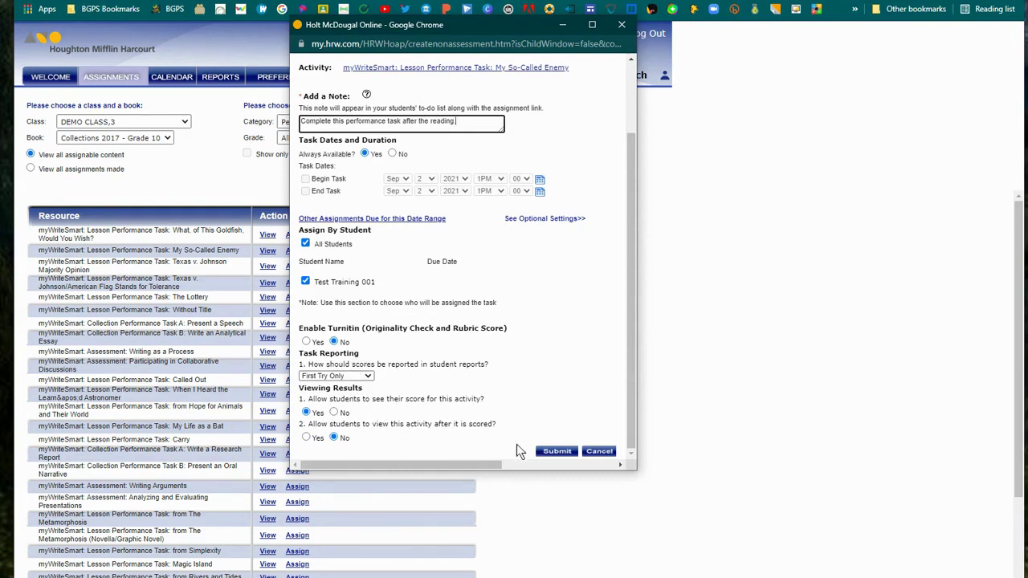
pyautogui.click(551, 451)
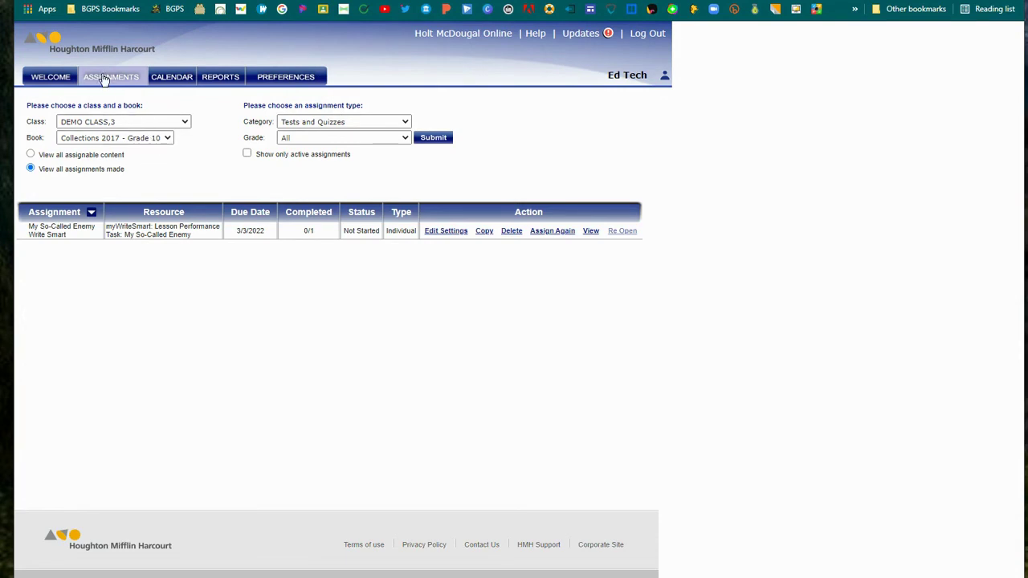
# Step: Return to the Holt McDougal Online home dashboard via the header link
pyautogui.click(458, 35)
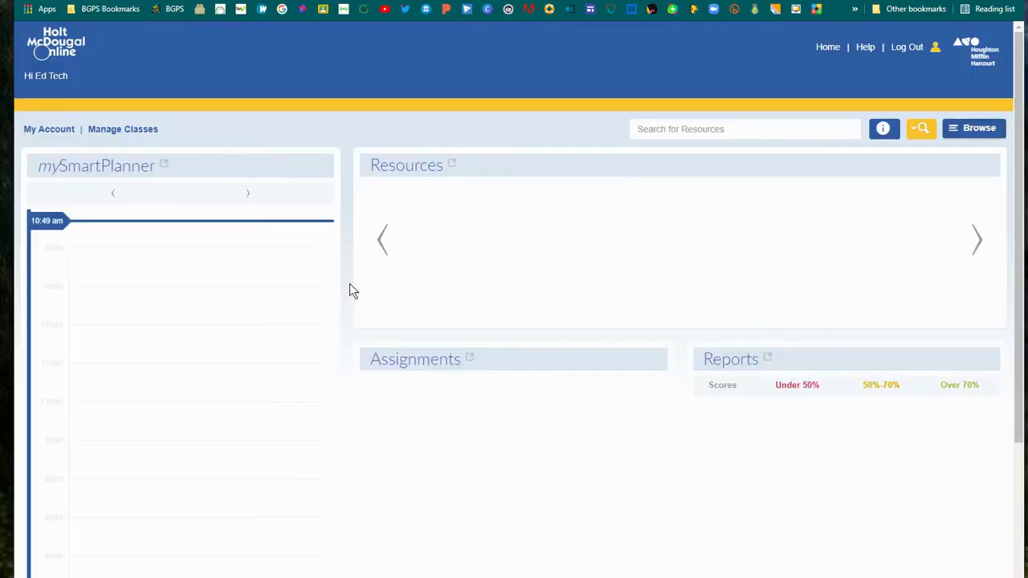